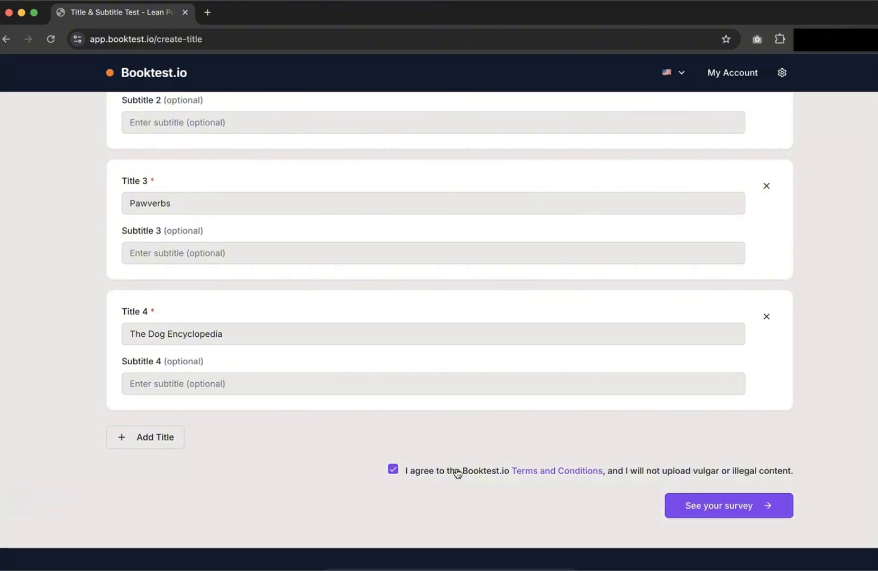
# Create the survey and scroll through its preview of four title options and three follow-up questions.
pyautogui.click(724, 506)
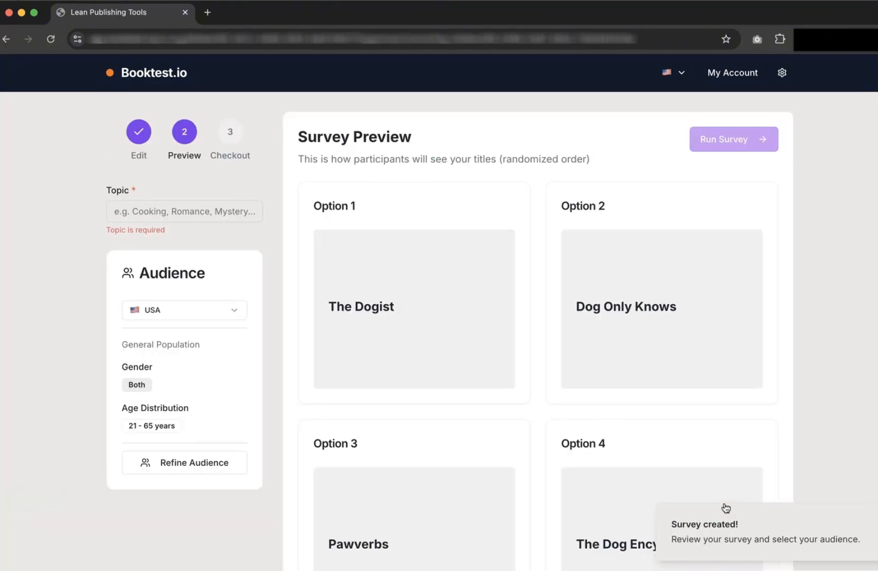
pyautogui.scroll(-8, 802, 340)
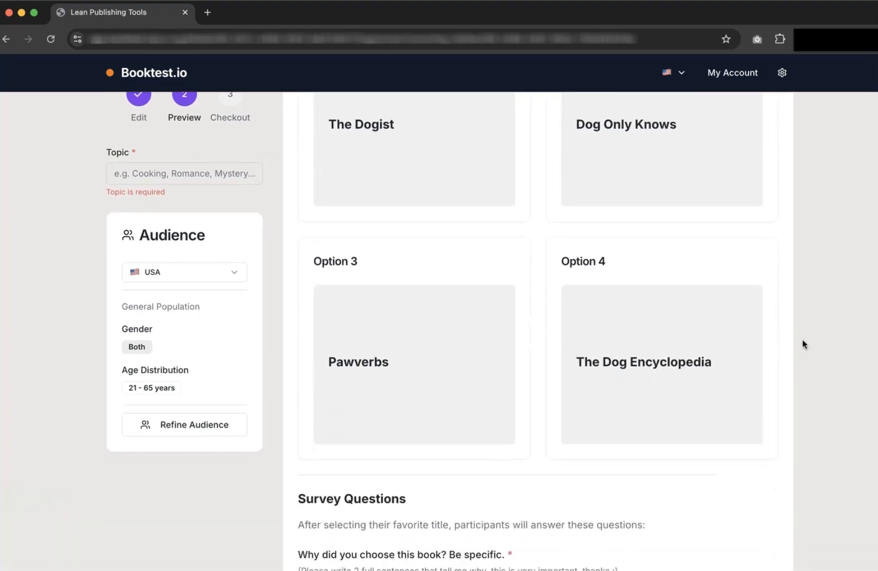
pyautogui.scroll(-4, 741, 322)
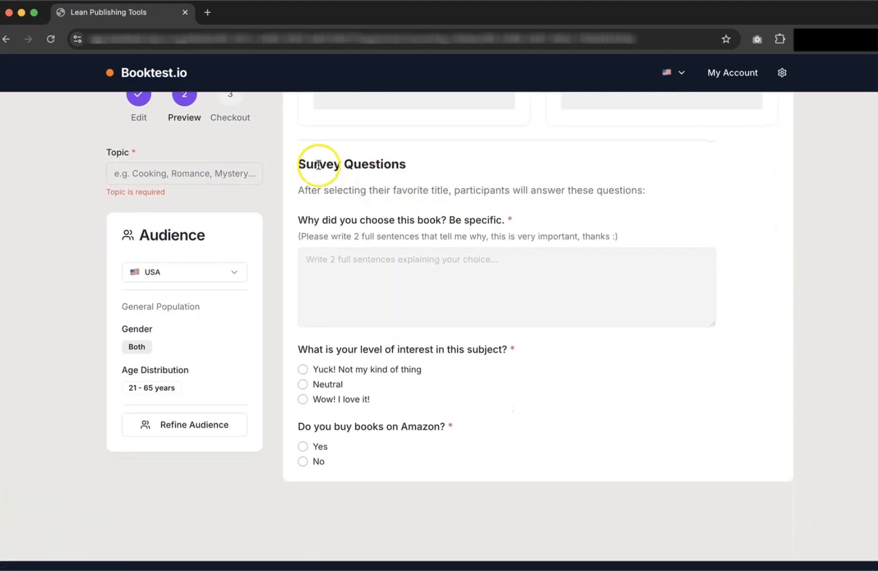
pyautogui.moveTo(307, 165); pyautogui.dragTo(455, 426)
pyautogui.click(492, 416)
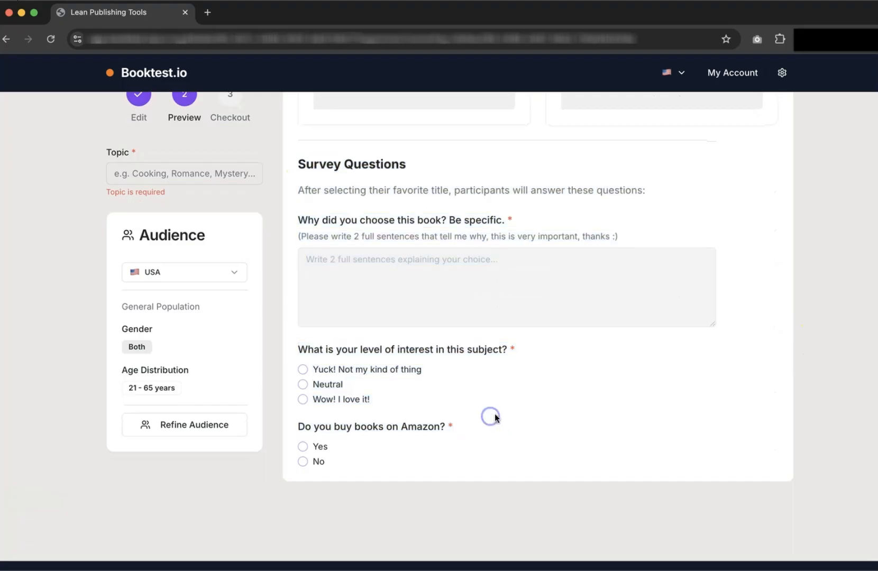
pyautogui.scroll(7, 680, 404)
pyautogui.scroll(4, 799, 339)
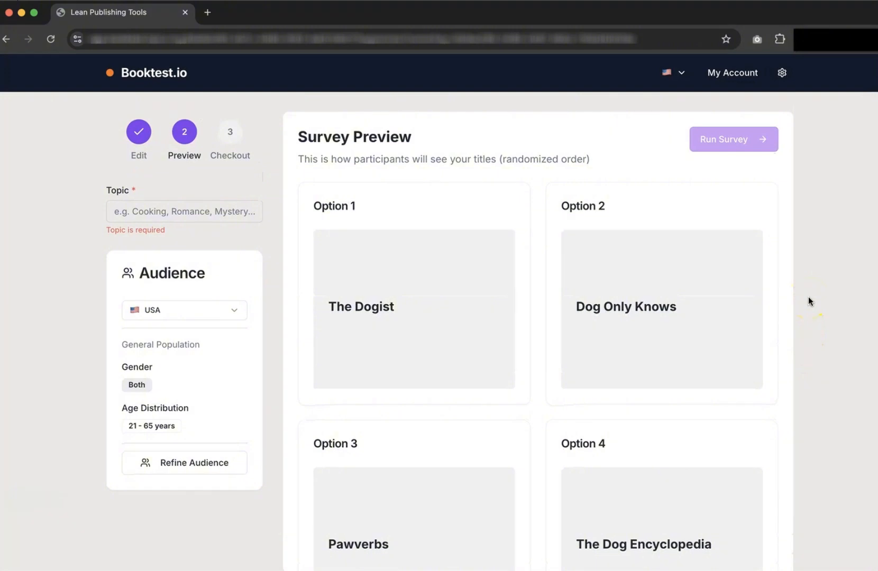
# Enter 'Dog Books' as the survey topic and keep the audience country set to USA.
pyautogui.click(136, 212)
pyautogui.write('Dog Books')
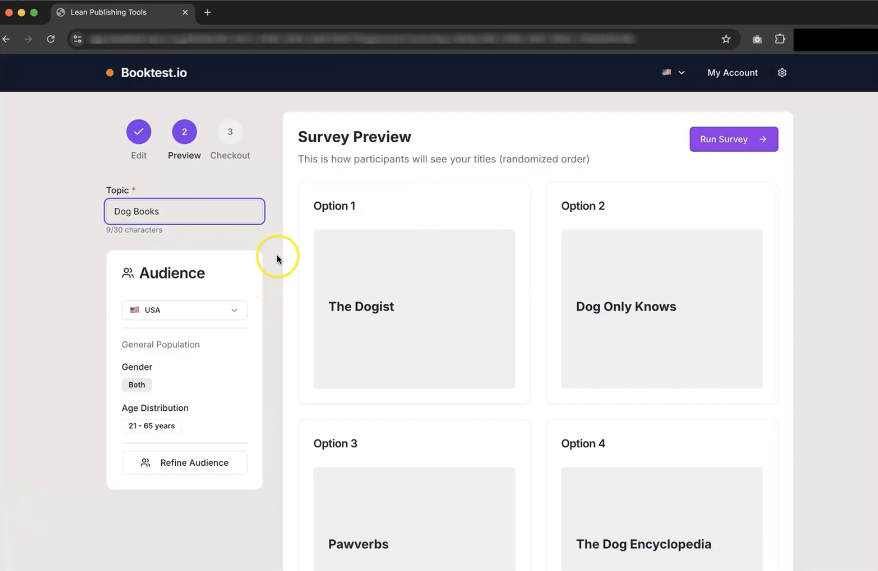
pyautogui.click(272, 236)
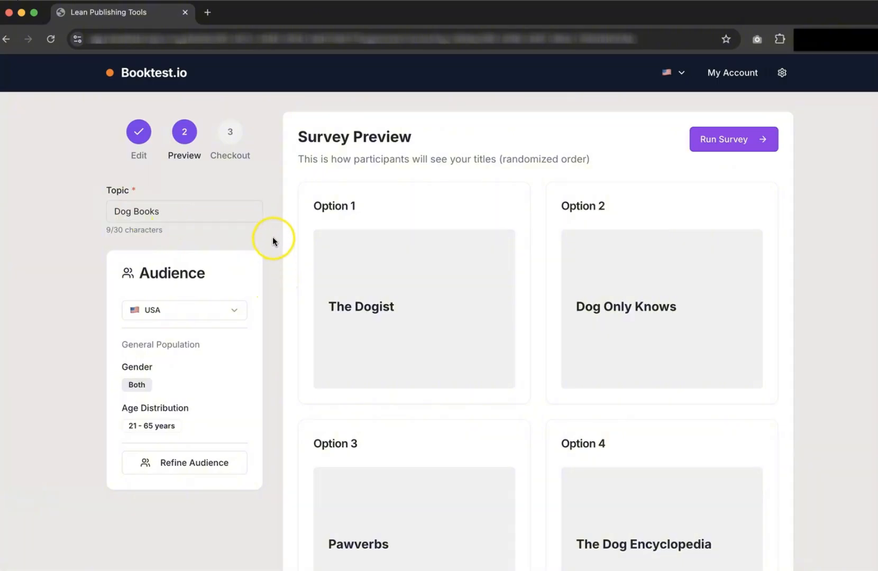
pyautogui.click(209, 316)
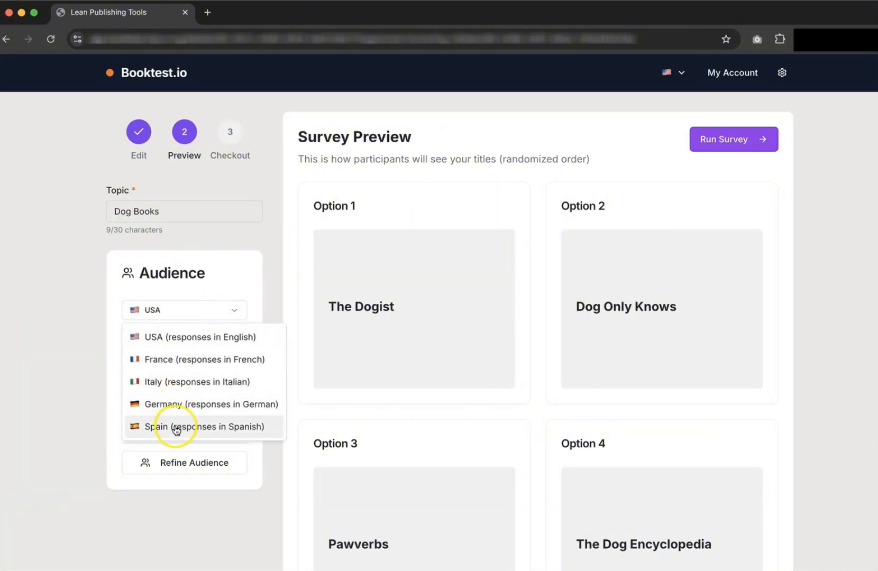
pyautogui.click(186, 339)
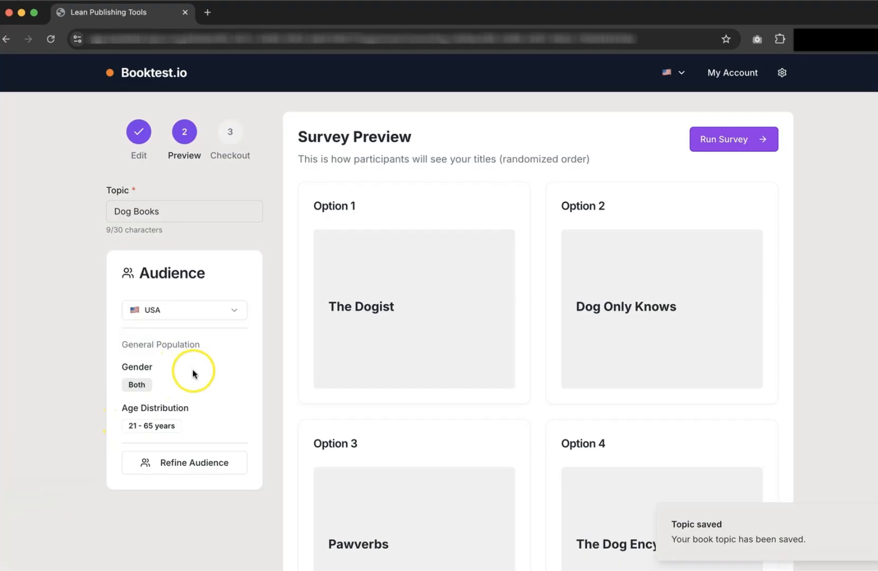
pyautogui.click(184, 460)
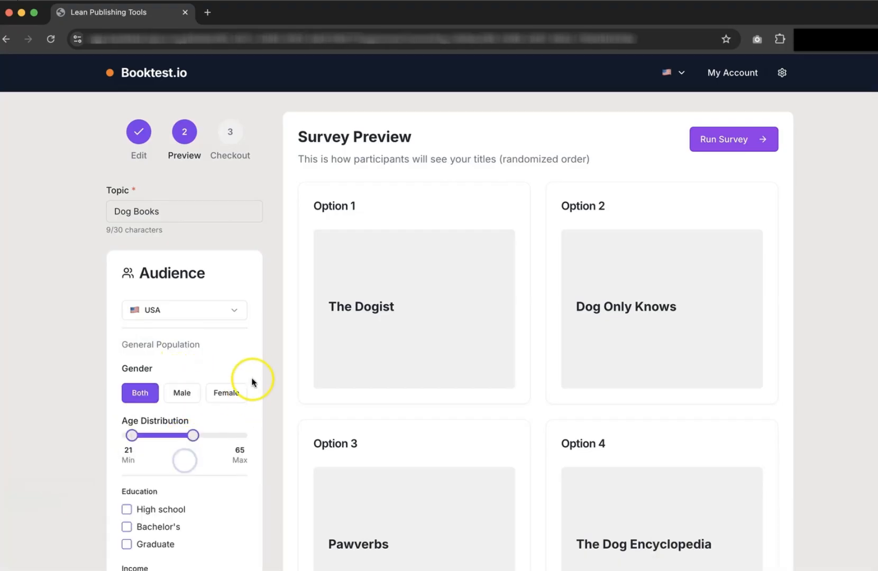
pyautogui.scroll(-6, 257, 373)
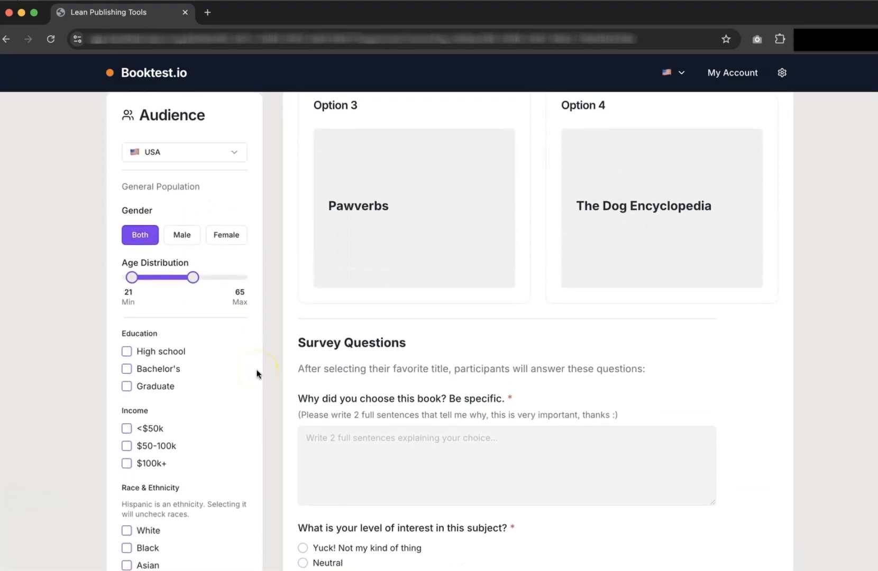
pyautogui.scroll(-1, 257, 373)
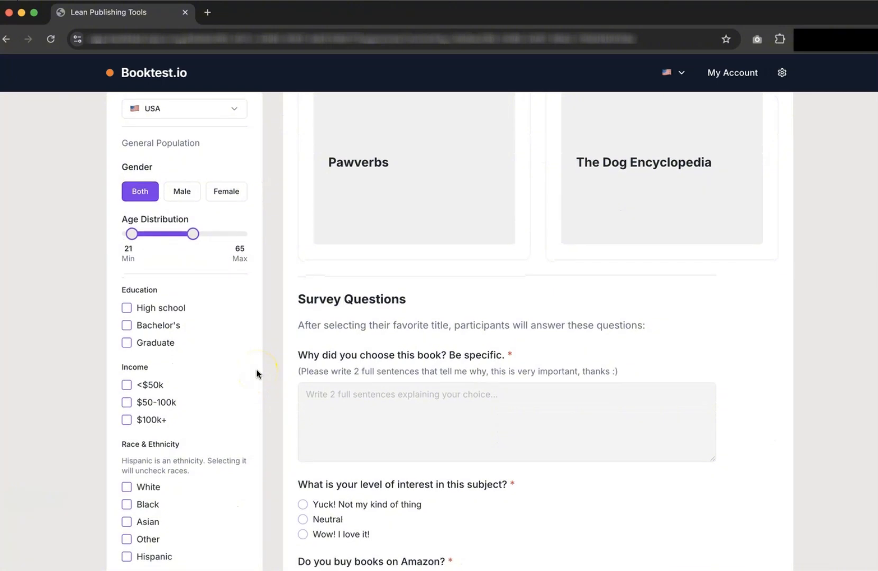
pyautogui.click(182, 192)
pyautogui.click(219, 192)
pyautogui.moveTo(138, 225); pyautogui.dragTo(173, 232)
pyautogui.click(127, 325)
pyautogui.click(127, 402)
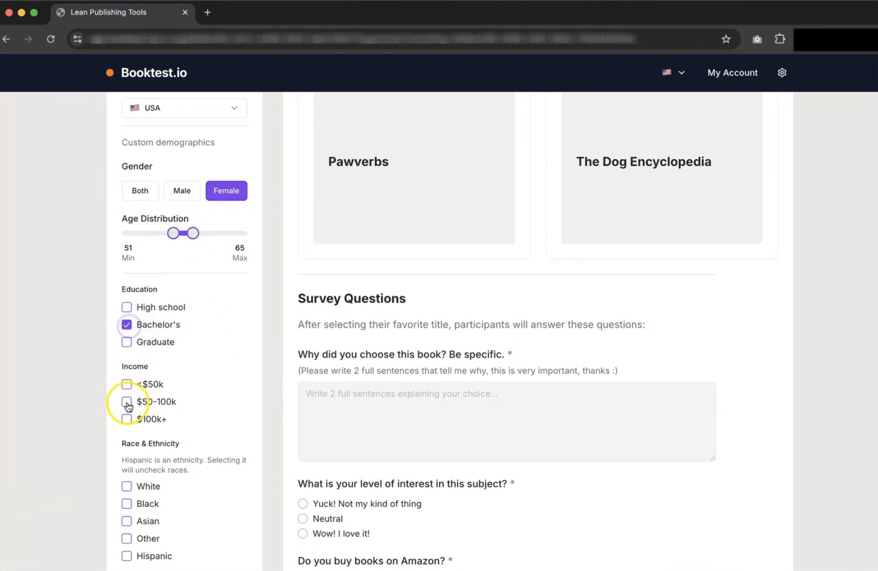
pyautogui.scroll(-3, 149, 413)
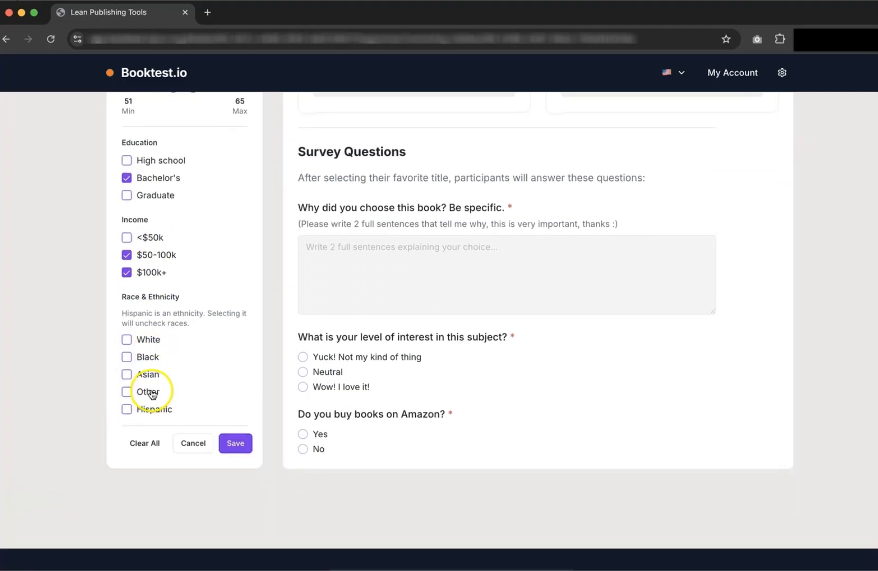
pyautogui.click(127, 355)
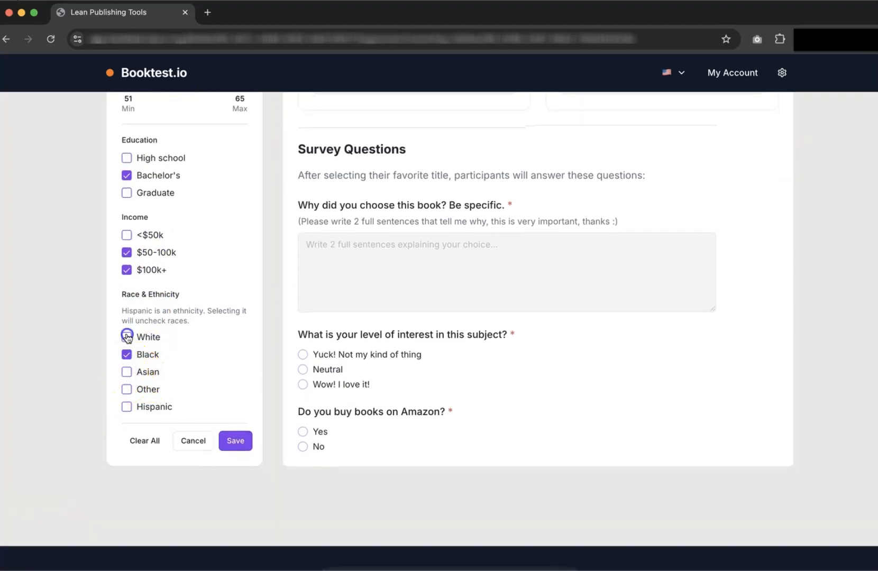
pyautogui.click(126, 337)
pyautogui.click(127, 372)
pyautogui.click(234, 443)
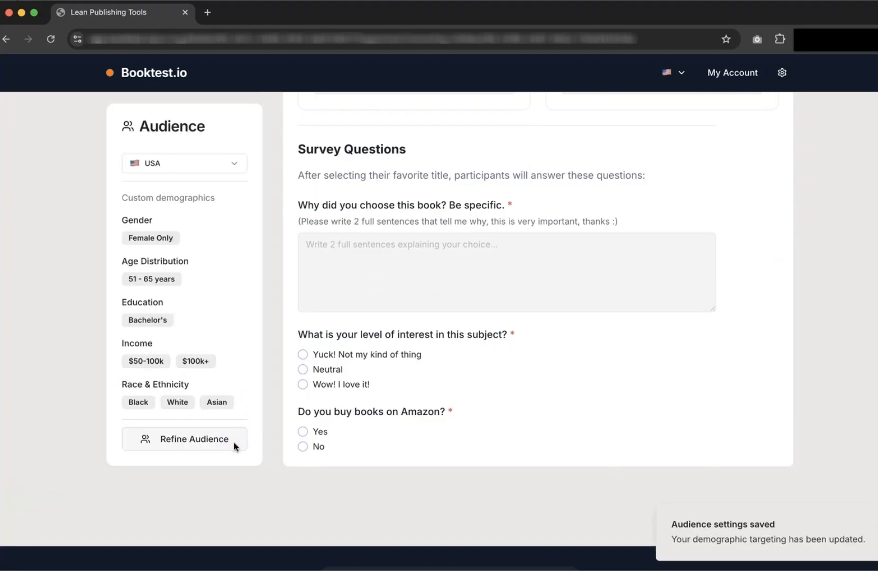
pyautogui.click(180, 440)
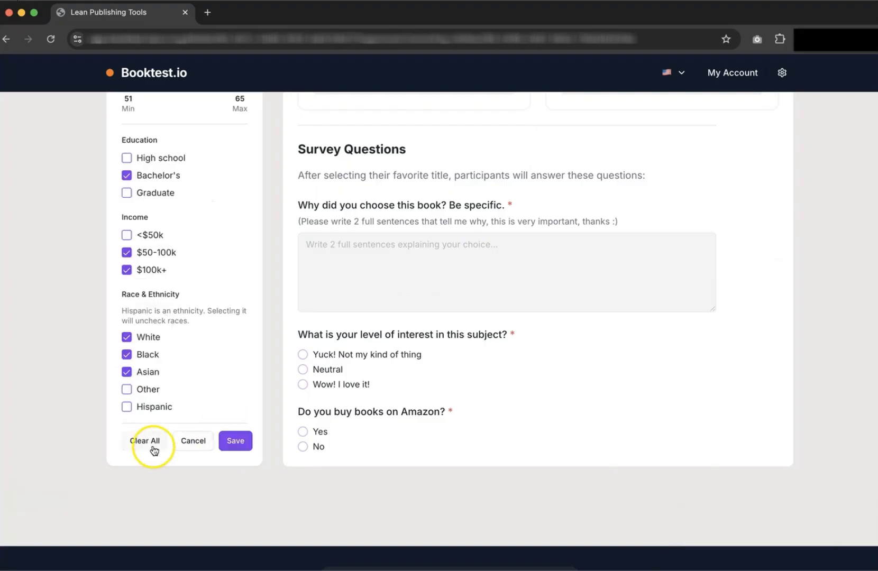
pyautogui.click(154, 448)
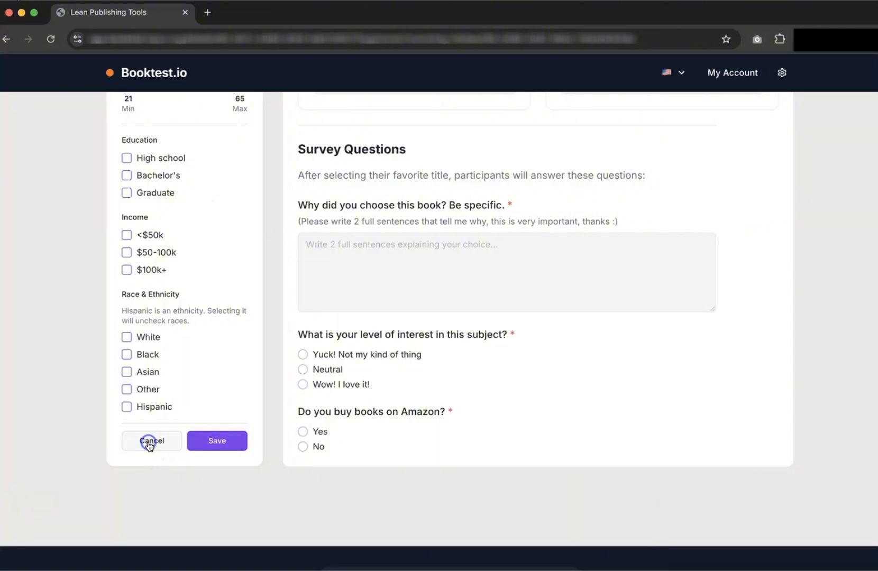
pyautogui.click(204, 440)
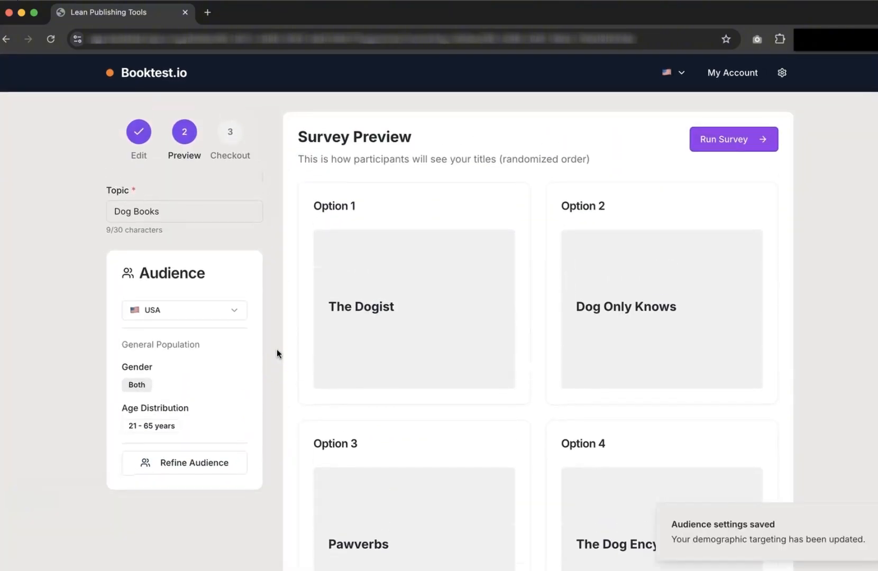
# Go to checkout and set the Participants slider to 60 after trying 25 and 100.
pyautogui.click(728, 141)
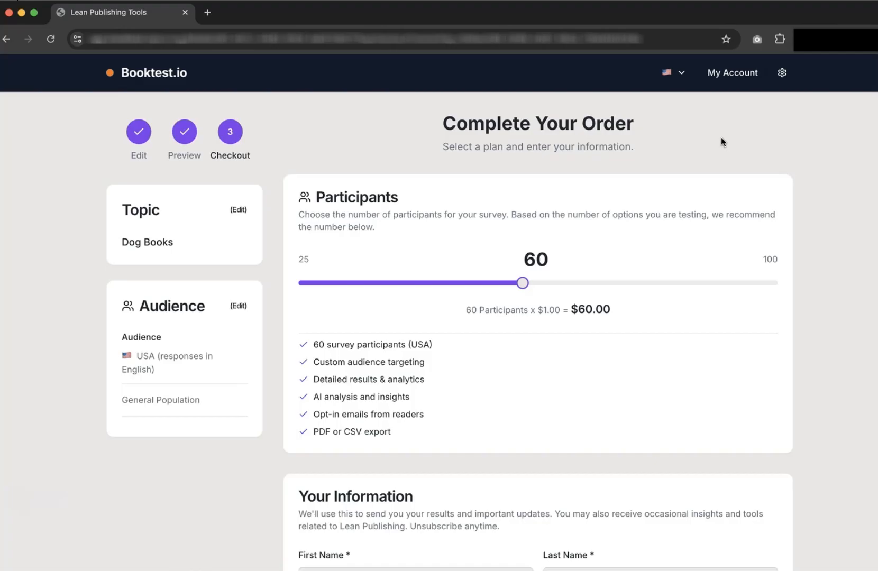
pyautogui.moveTo(522, 284); pyautogui.dragTo(443, 281)
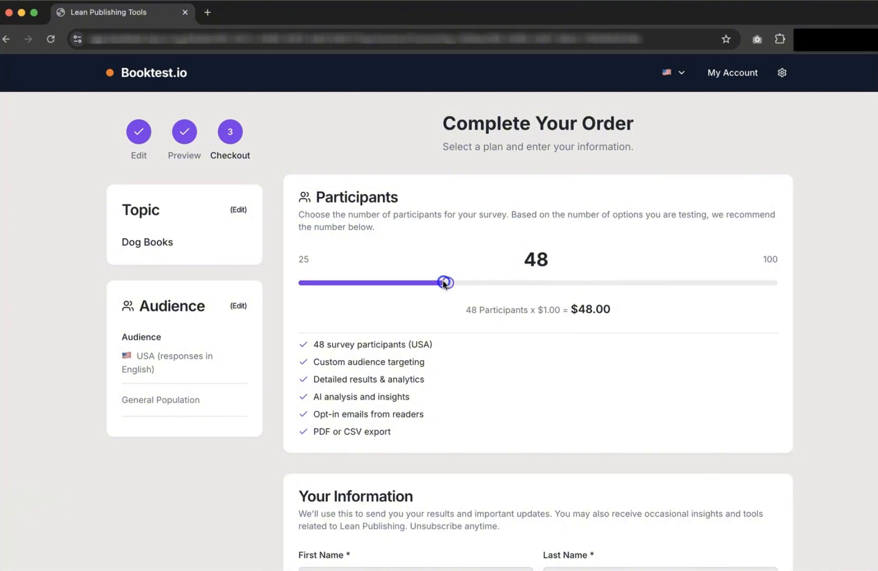
pyautogui.moveTo(444, 284); pyautogui.dragTo(304, 283)
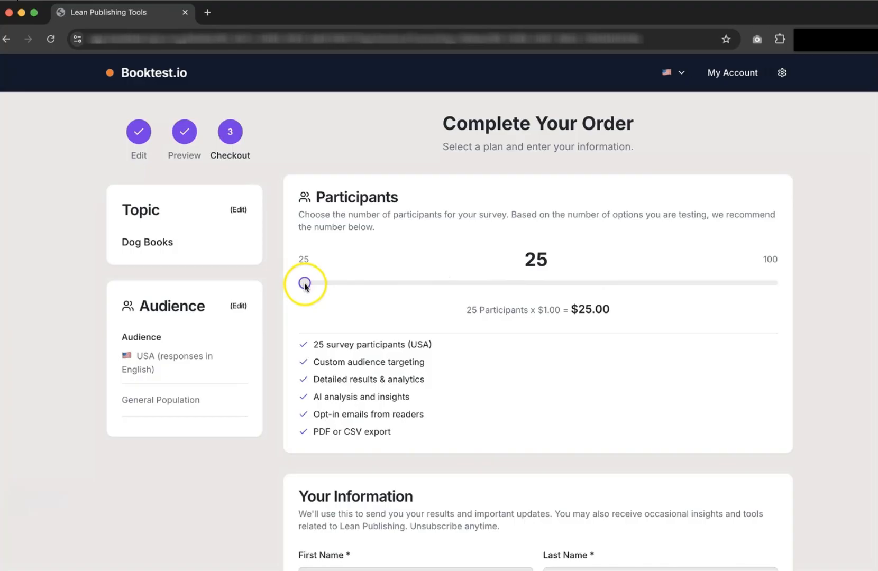
pyautogui.moveTo(305, 283); pyautogui.dragTo(793, 277)
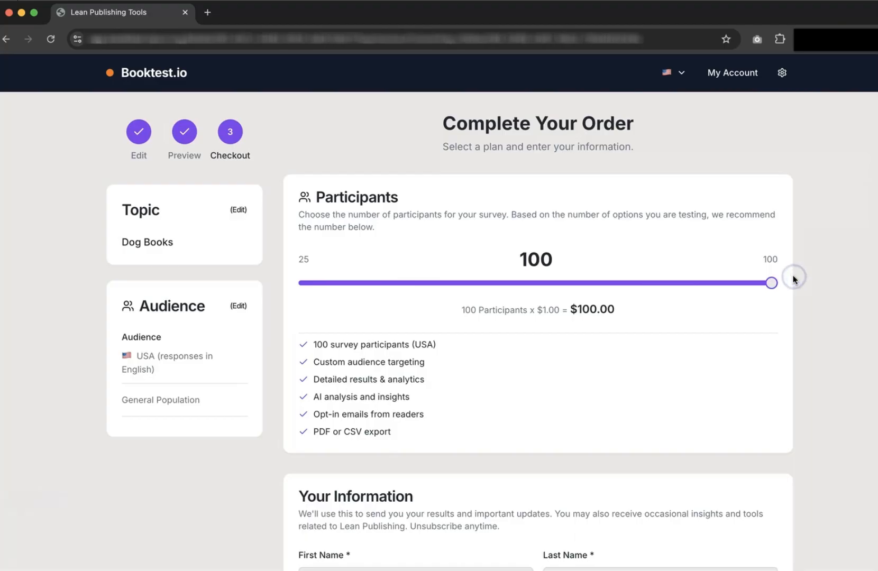
pyautogui.click(771, 283)
pyautogui.moveTo(772, 284); pyautogui.dragTo(523, 285)
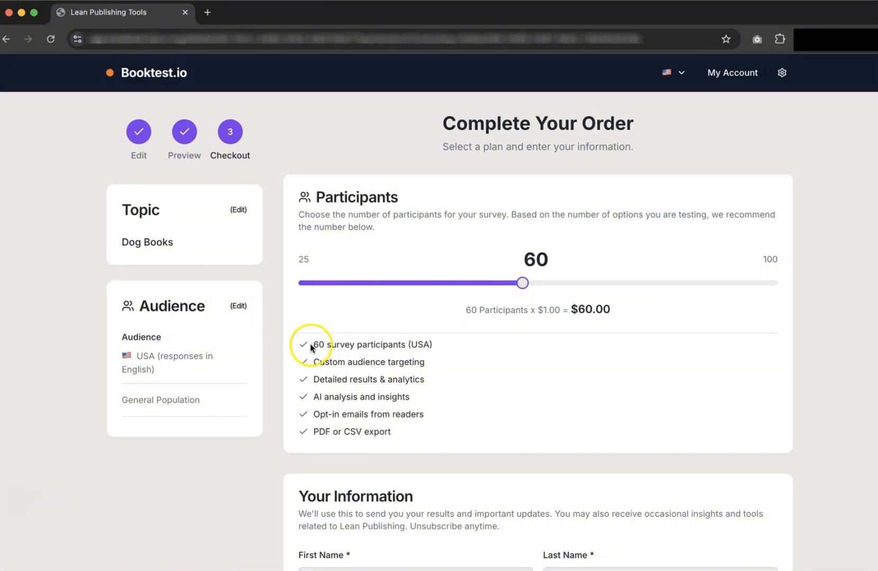
# Highlight the included features, Dog Books topic and audience summary, then scroll to Your Information.
pyautogui.moveTo(315, 344); pyautogui.dragTo(375, 348)
pyautogui.moveTo(314, 362); pyautogui.dragTo(376, 365)
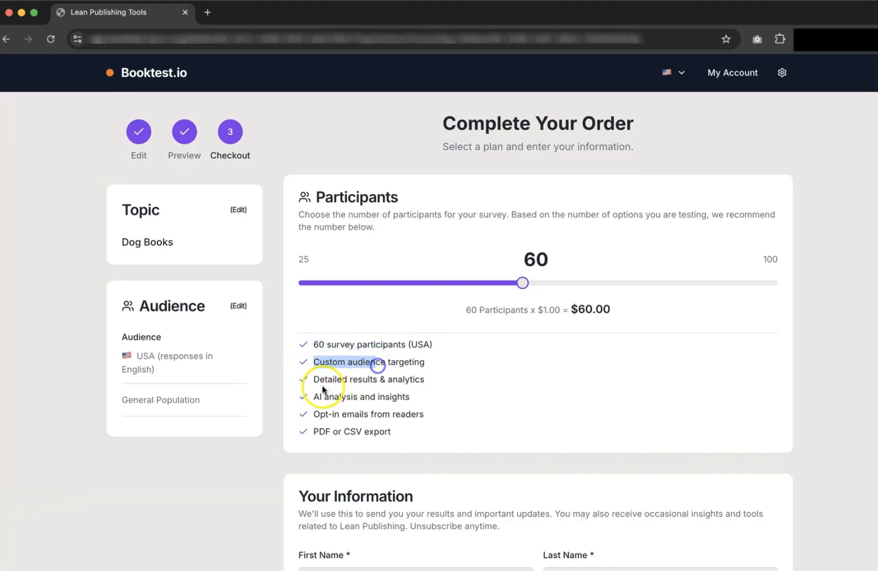
pyautogui.moveTo(314, 380); pyautogui.dragTo(379, 384)
pyautogui.moveTo(313, 397)
pyautogui.mouseDown()
pyautogui.moveTo(402, 406)
pyautogui.moveTo(305, 414)
pyautogui.mouseUp()
pyautogui.click(379, 408)
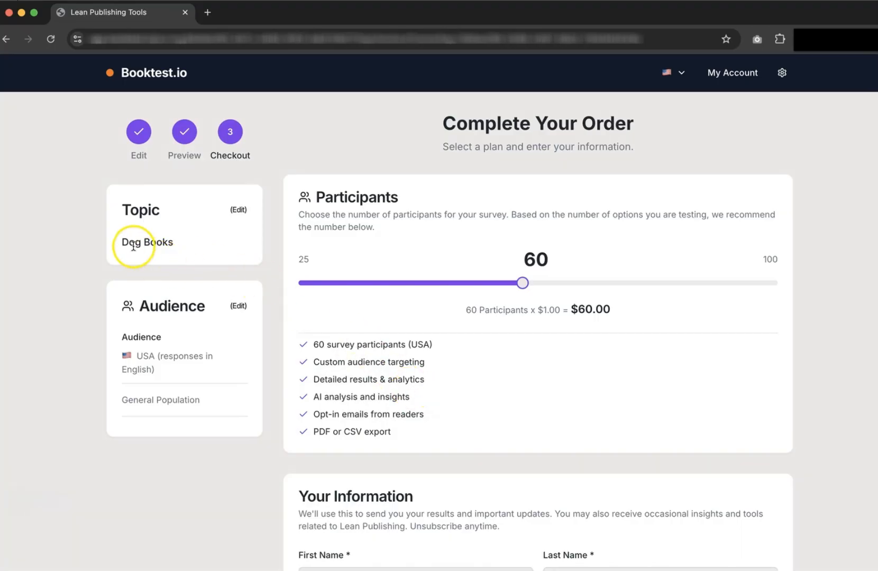
pyautogui.moveTo(122, 242); pyautogui.dragTo(168, 241)
pyautogui.click(169, 242)
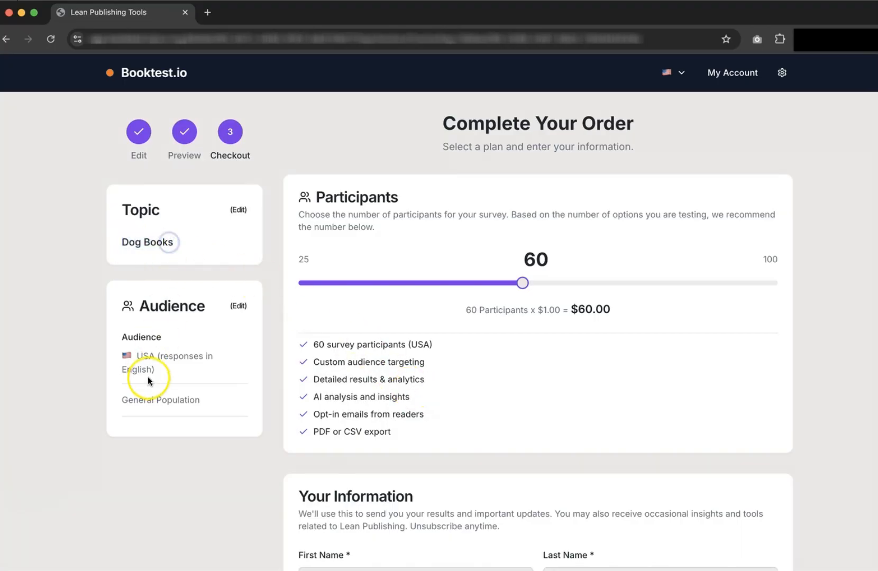
pyautogui.moveTo(202, 402); pyautogui.dragTo(173, 355)
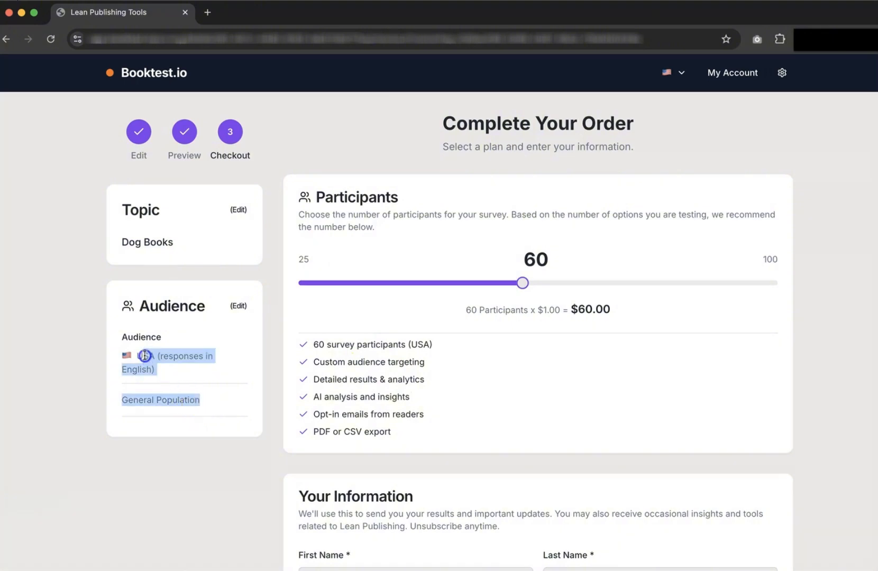
pyautogui.click(171, 356)
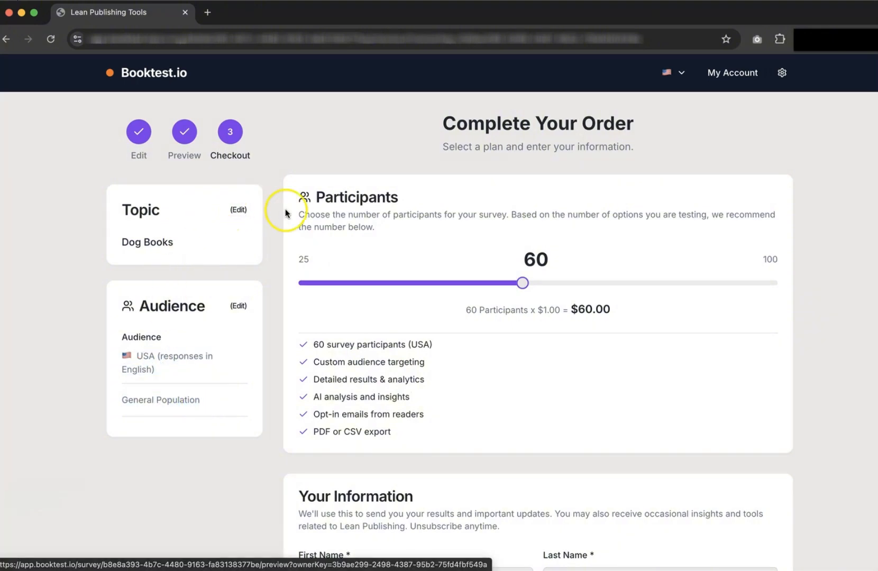
pyautogui.scroll(-2, 286, 212)
pyautogui.scroll(-5, 286, 217)
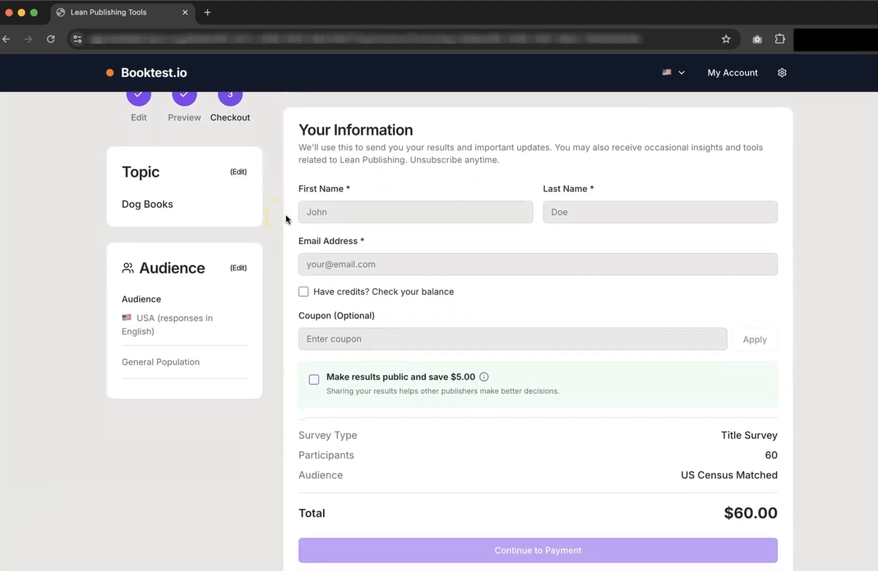
# Enter the buyer's e-mail, verify the account with a code and apply 60 credits.
pyautogui.press('Tab')
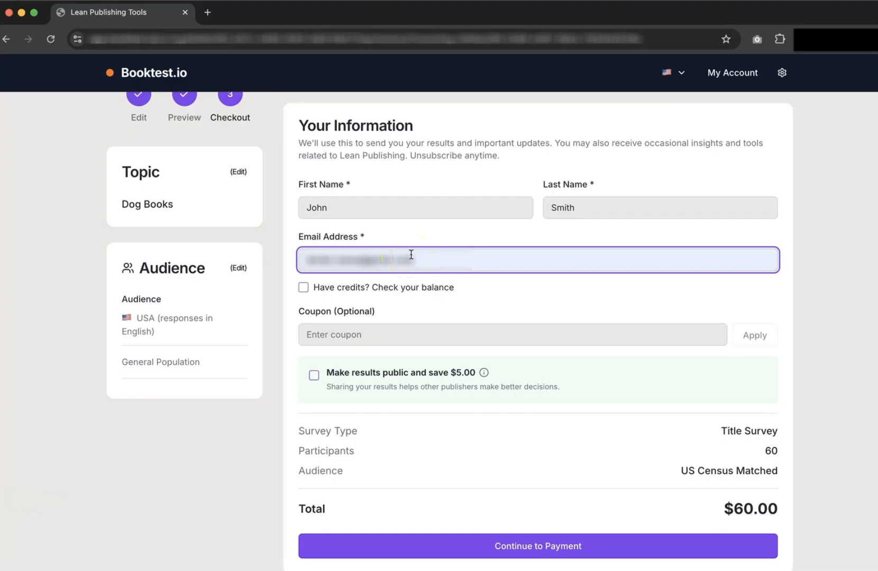
pyautogui.click(323, 293)
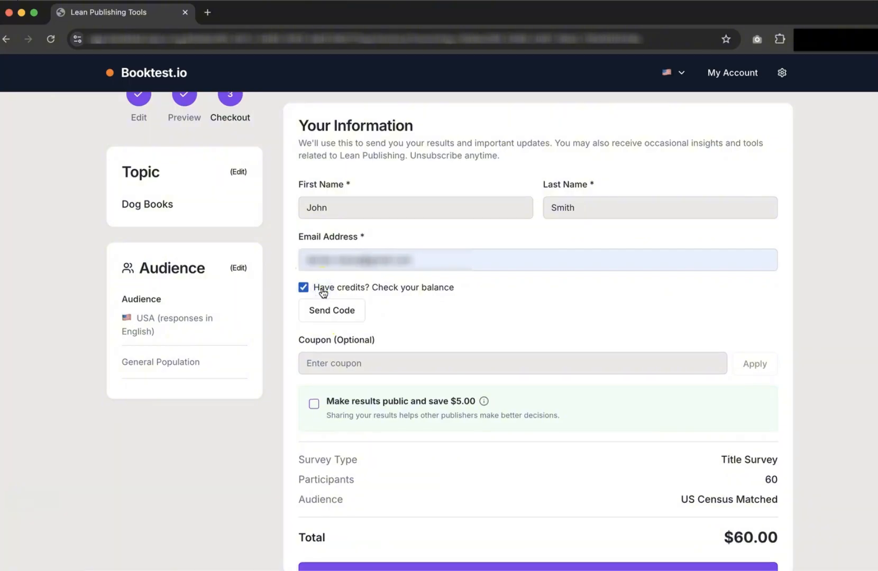
pyautogui.click(332, 309)
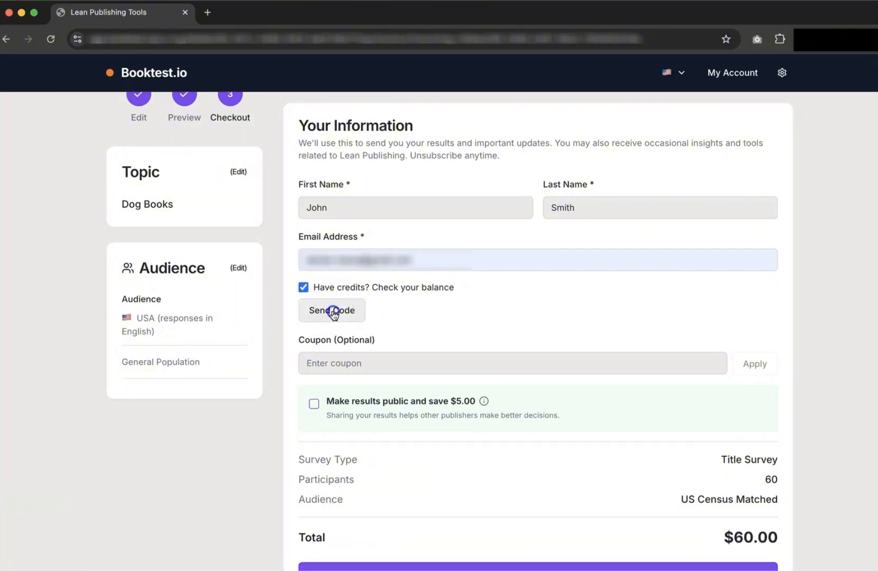
pyautogui.click(748, 327)
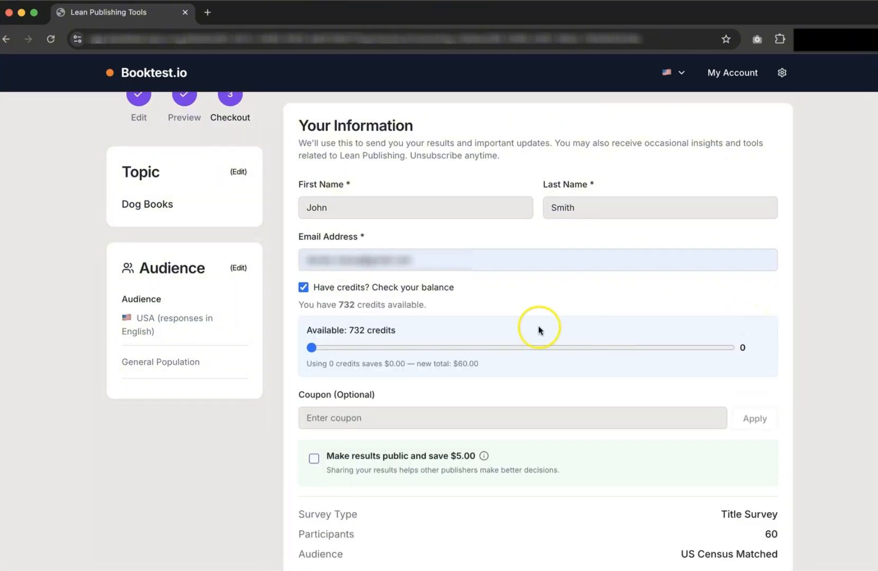
pyautogui.click(312, 348)
pyautogui.moveTo(312, 348); pyautogui.dragTo(735, 339)
pyautogui.click(834, 323)
# Enter coupon 'ASDFASDF', make results public for the $5.00 discount, and submit the $0.00 order.
pyautogui.scroll(-5, 831, 331)
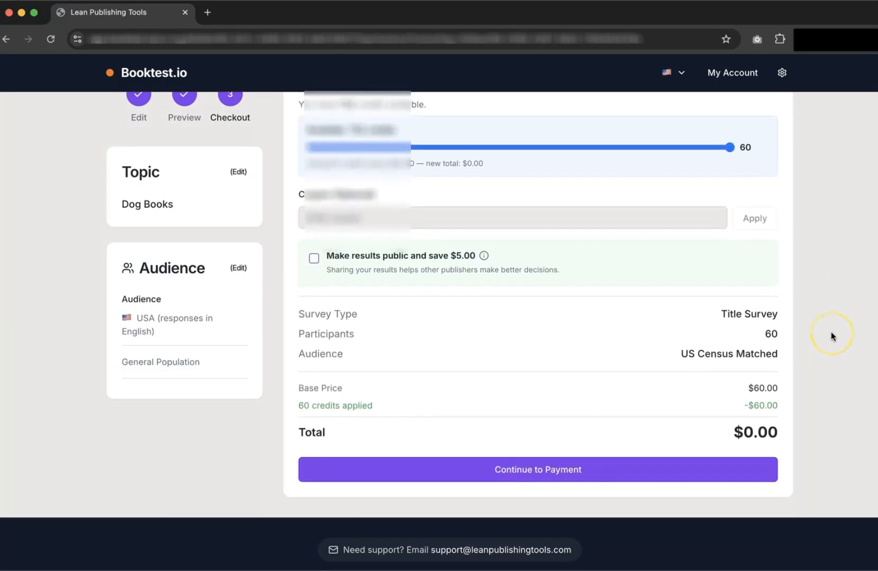
pyautogui.click(346, 206)
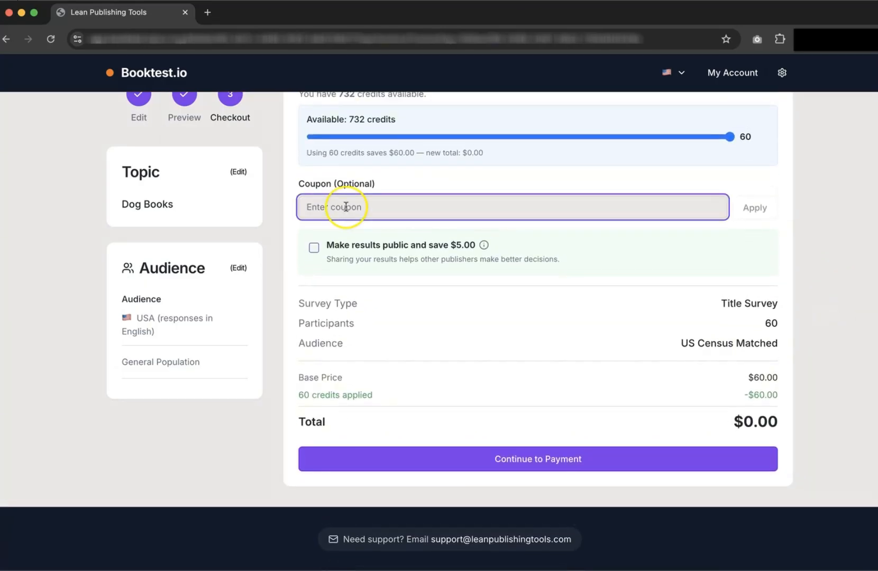
pyautogui.write('ASDFASDF')
pyautogui.click(787, 217)
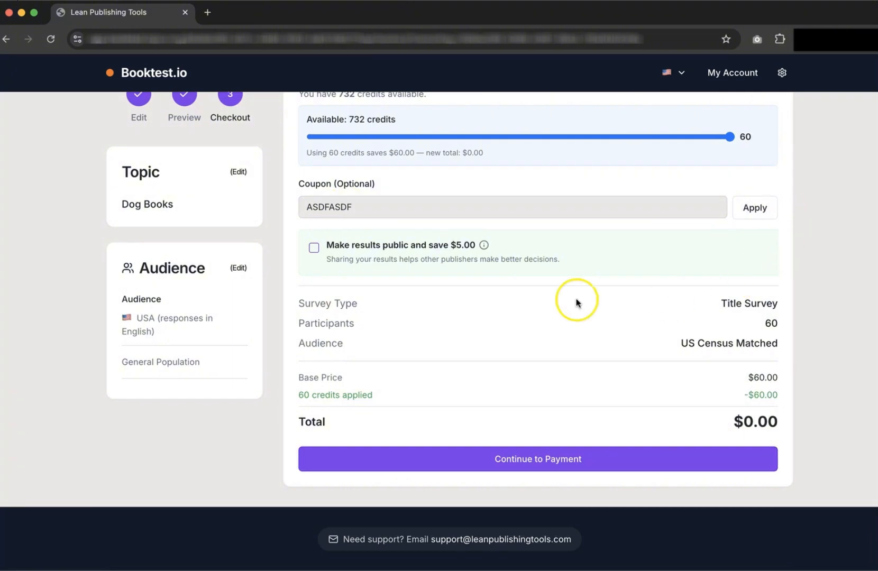
pyautogui.click(346, 247)
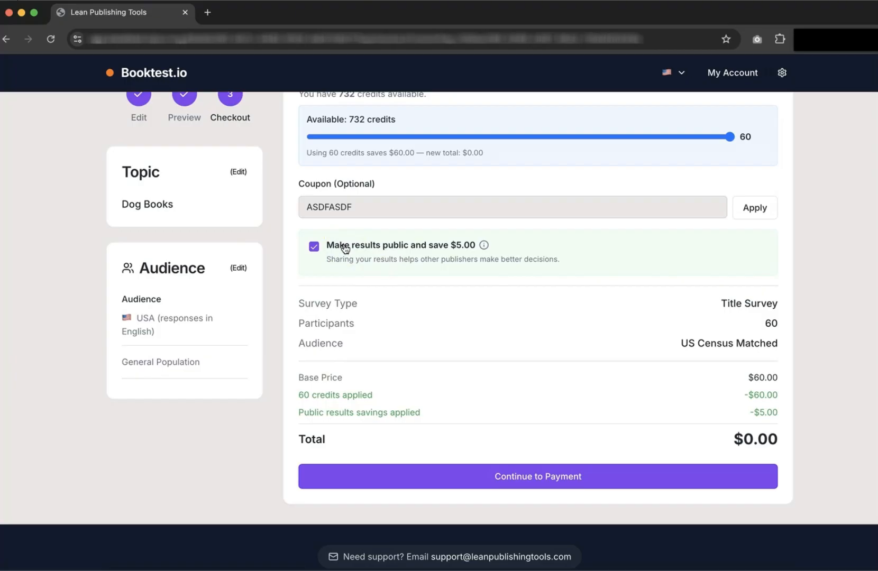
pyautogui.click(522, 479)
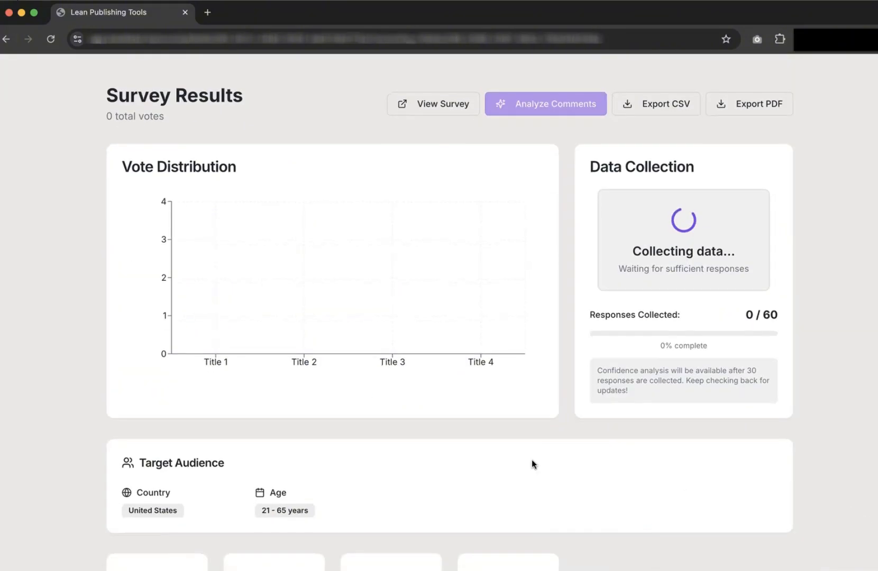
# Scroll down to the four dog-book title cards at 0 of 60 responses and back up.
pyautogui.scroll(-8, 532, 464)
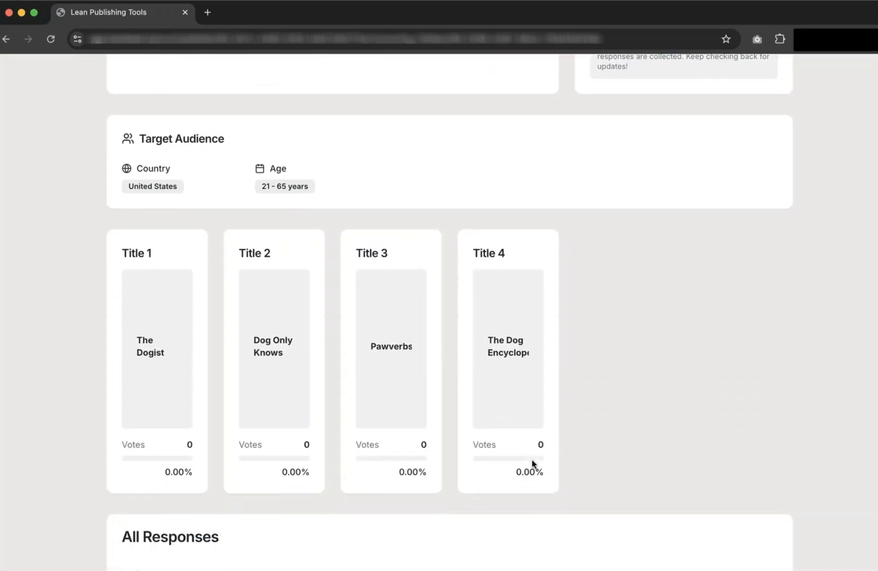
pyautogui.scroll(8, 532, 464)
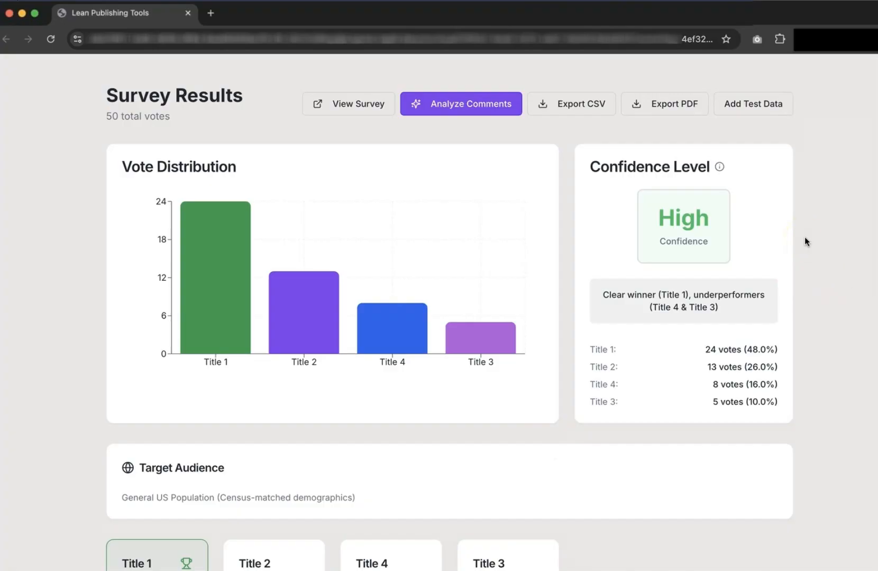
# Review The Dogist's 24-vote win and the All Responses comments, then start Analyze Comments.
pyautogui.scroll(-3, 804, 240)
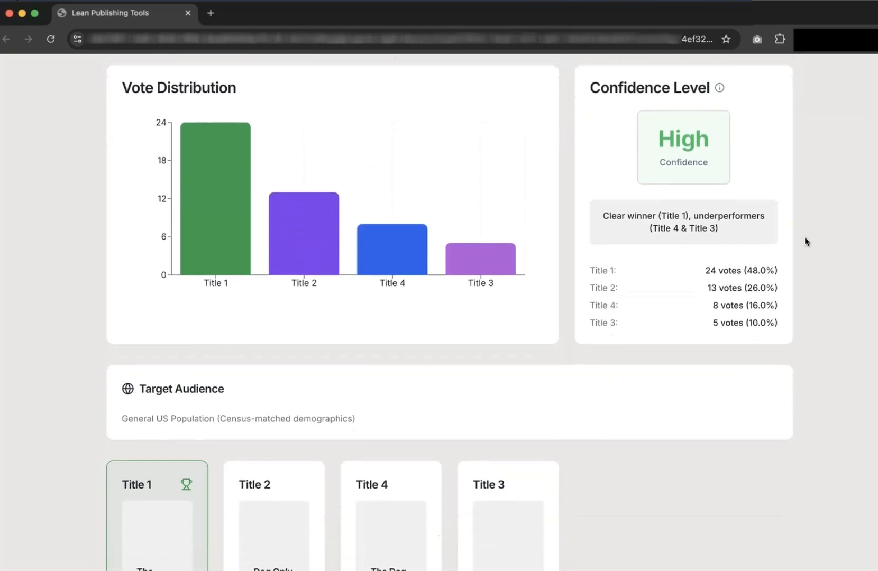
pyautogui.scroll(-5, 805, 242)
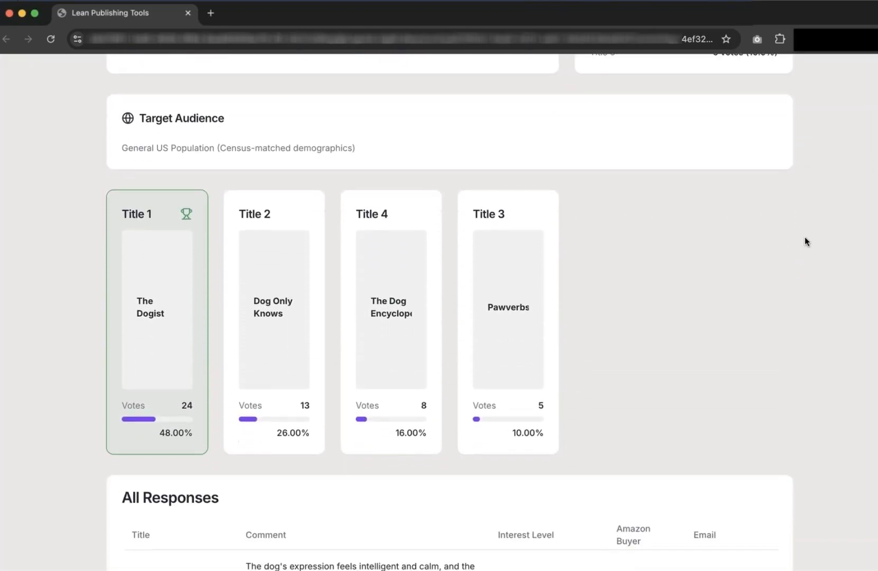
pyautogui.scroll(-3, 805, 242)
pyautogui.click(512, 285)
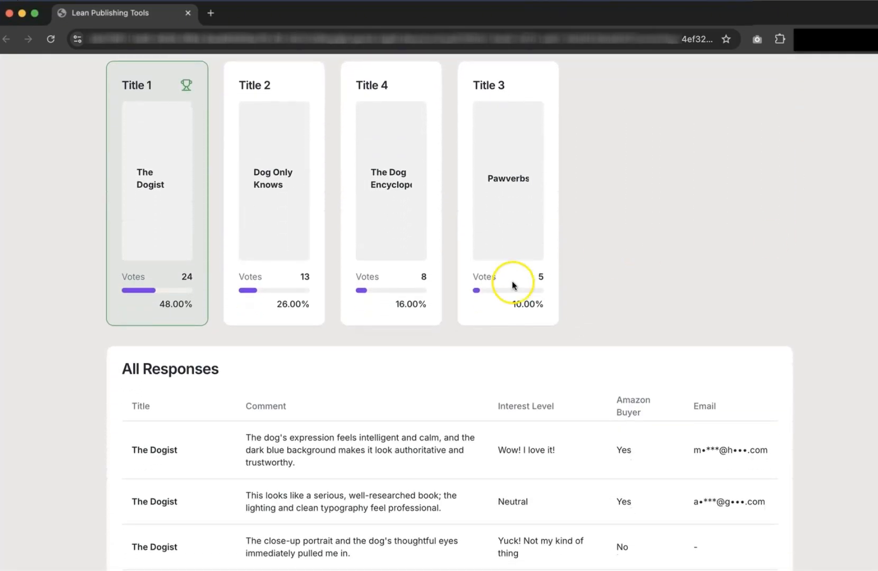
pyautogui.scroll(-15, 359, 367)
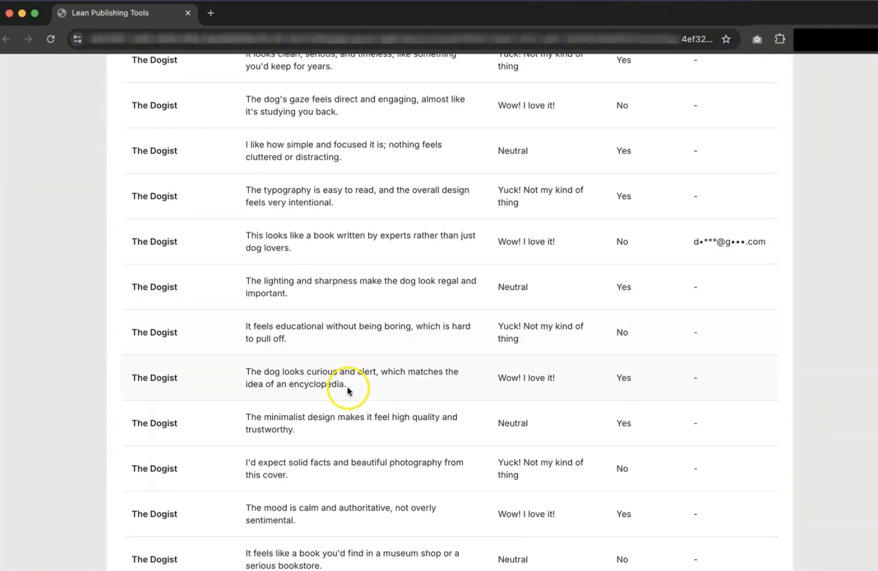
pyautogui.scroll(-14, 347, 386)
pyautogui.scroll(20, 349, 392)
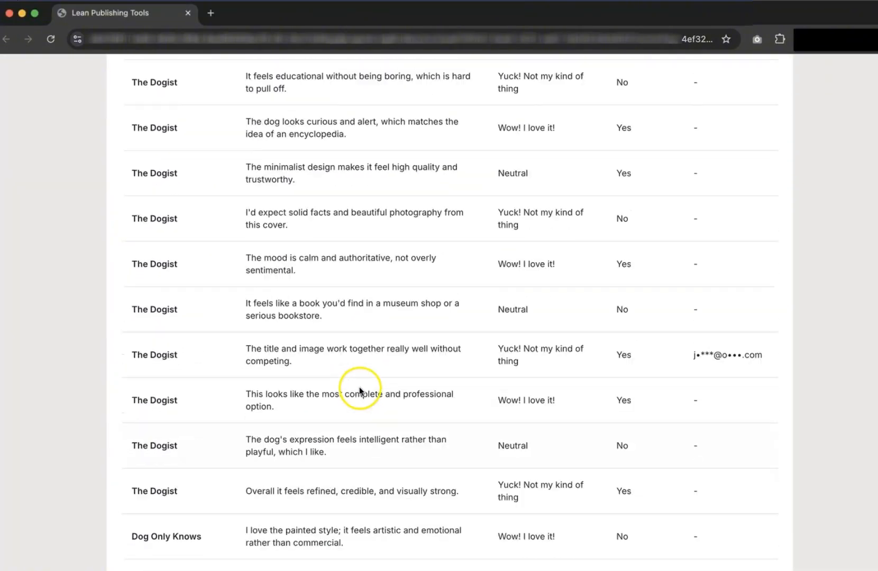
pyautogui.scroll(15, 733, 268)
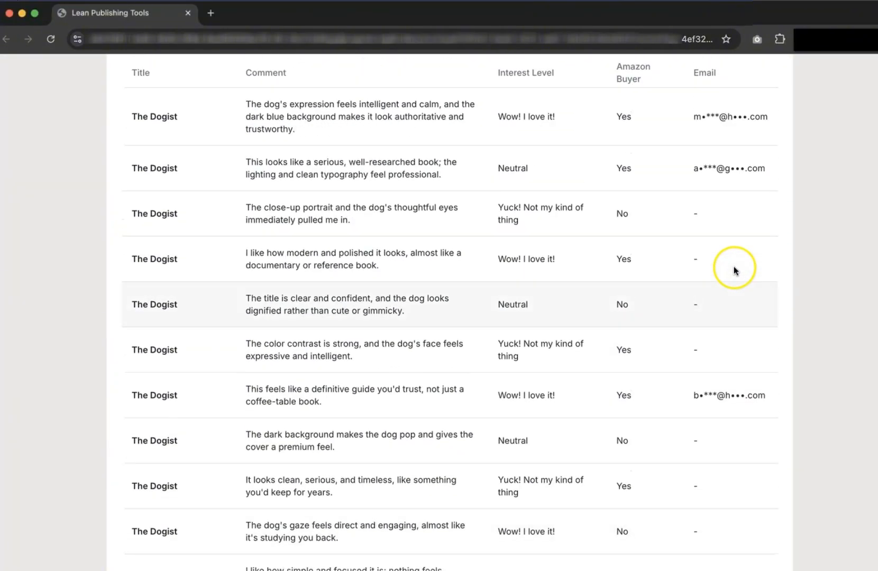
pyautogui.scroll(8, 743, 250)
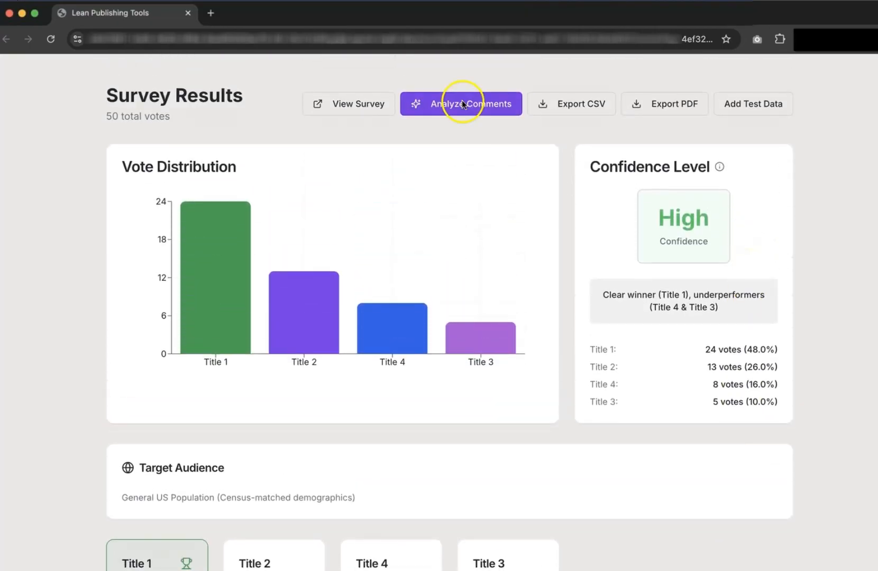
pyautogui.click(462, 103)
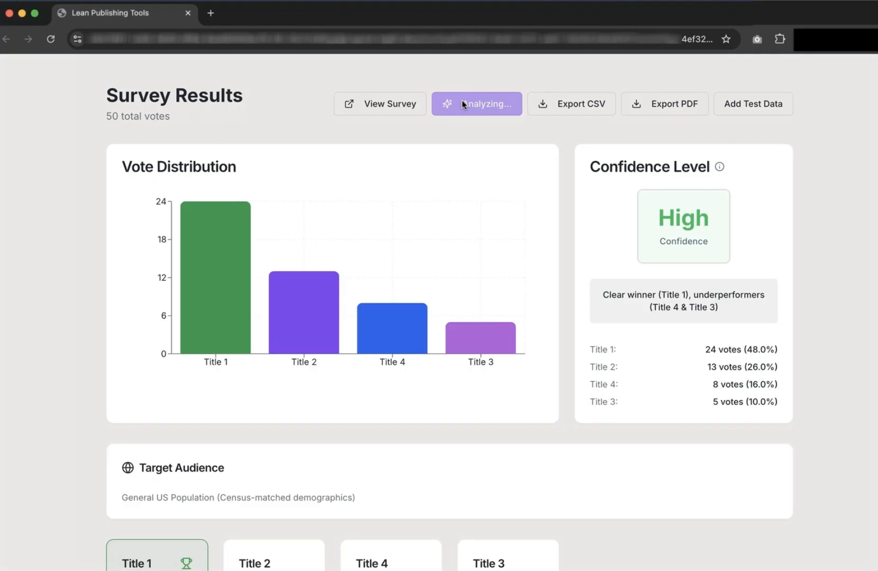
# Scroll through the AI analysis: sentiment per title, winner-versus-lowest comparisons and recommendations.
pyautogui.scroll(-5, 538, 165)
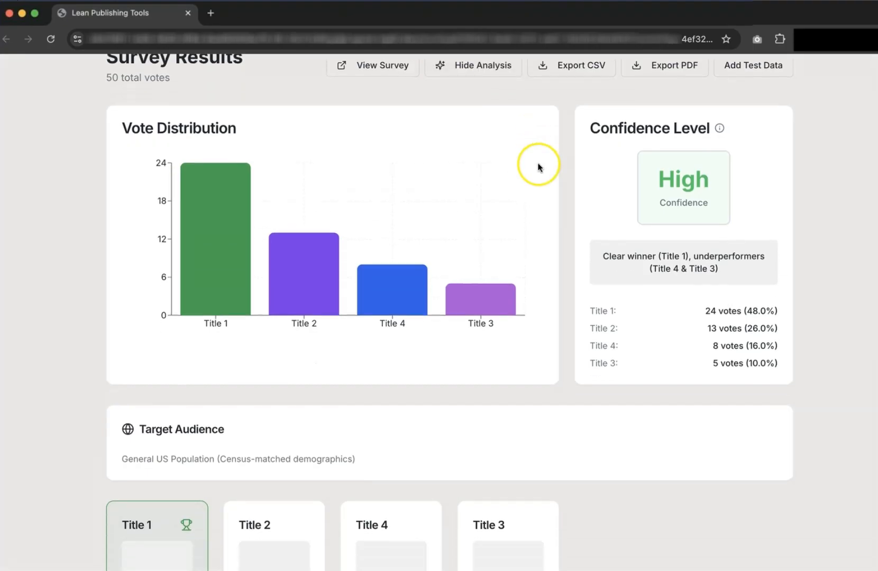
pyautogui.scroll(-10, 539, 167)
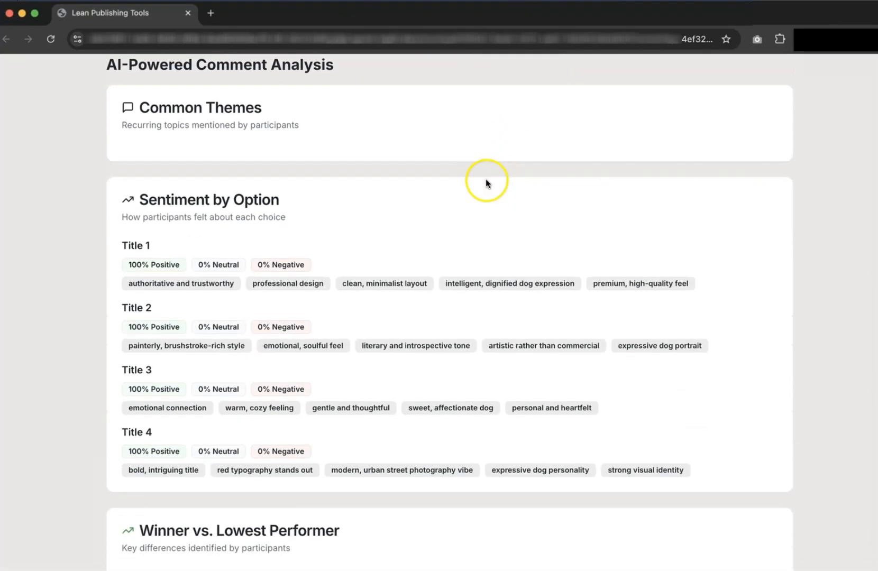
pyautogui.scroll(-10, 356, 200)
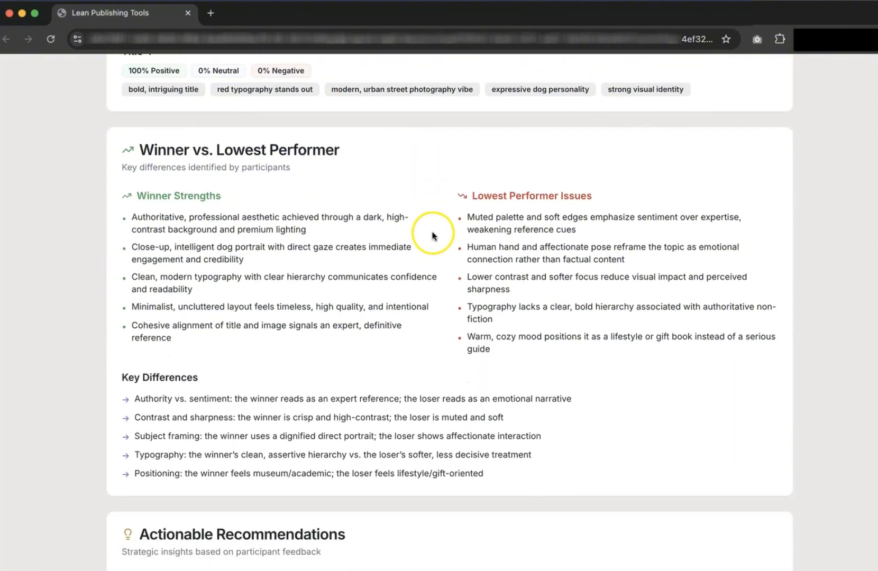
pyautogui.scroll(-8, 439, 268)
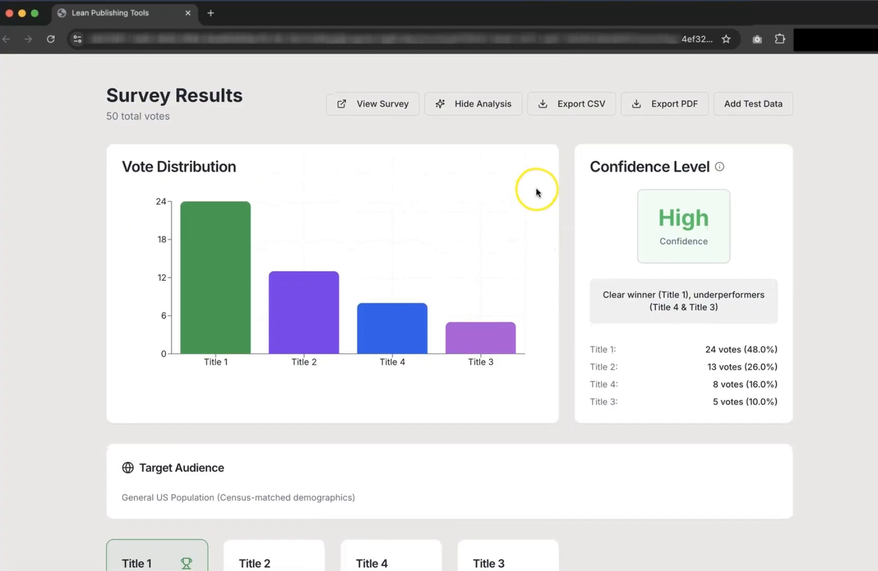
# Export the responses as CSV, agreeing to the one-time ARC email access terms.
pyautogui.click(572, 106)
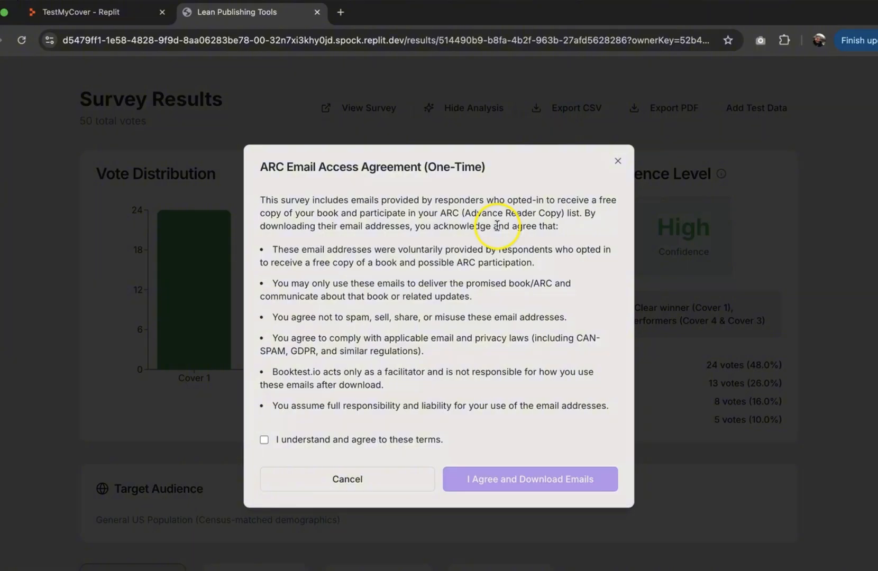
pyautogui.click(264, 440)
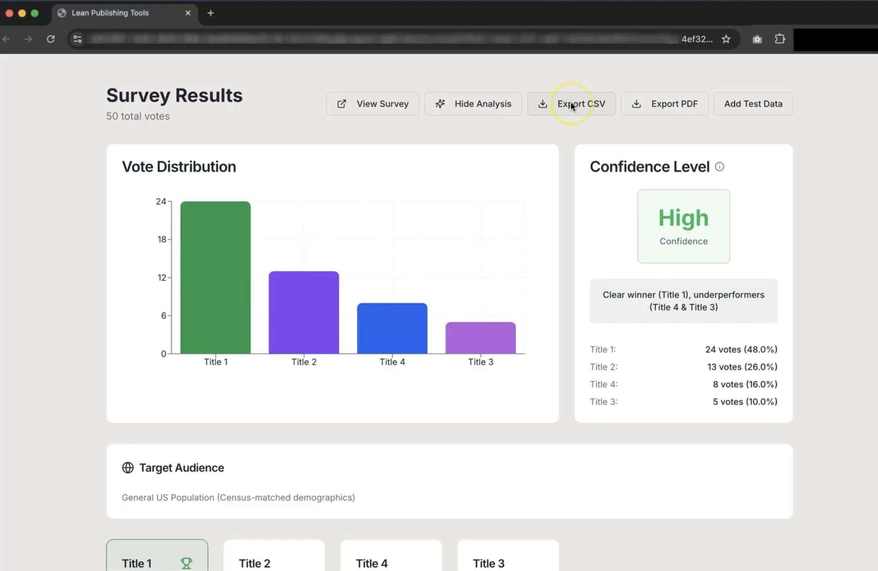